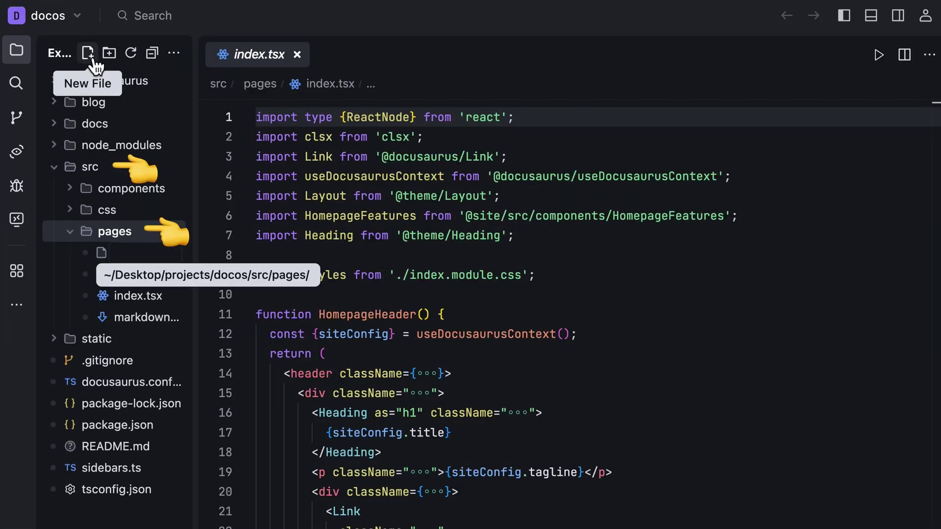
type("PENIS.tsx")
Step: Confirm the new React page file name PENIS.tsx in src/pages
key("Return")
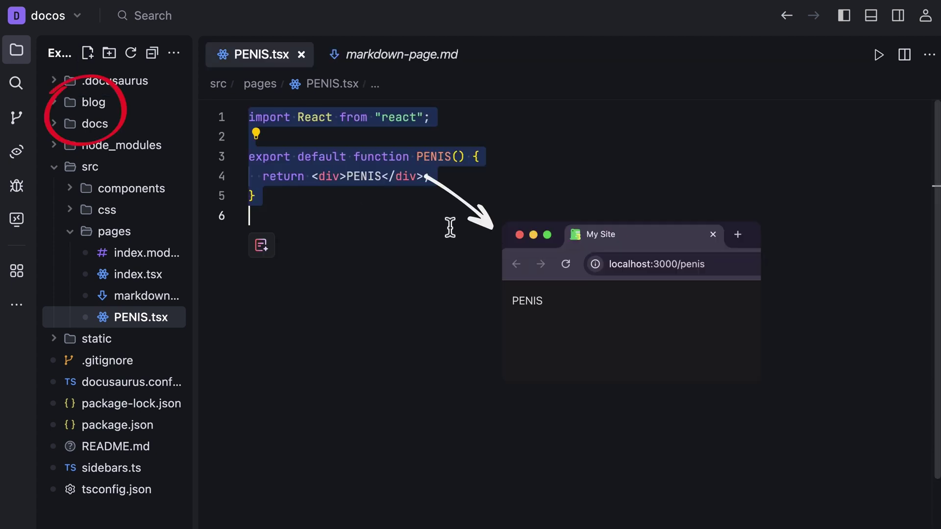
Step: Open docs/intro.md from the docs folder and clear its existing contents
left_click(140, 125)
left_click(147, 191)
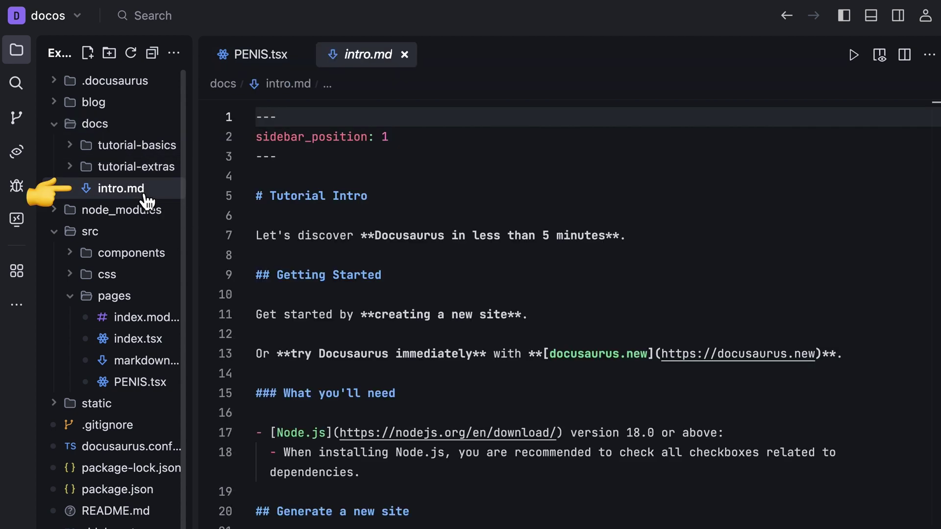
key("ctrl+shift+End")
key("Delete")
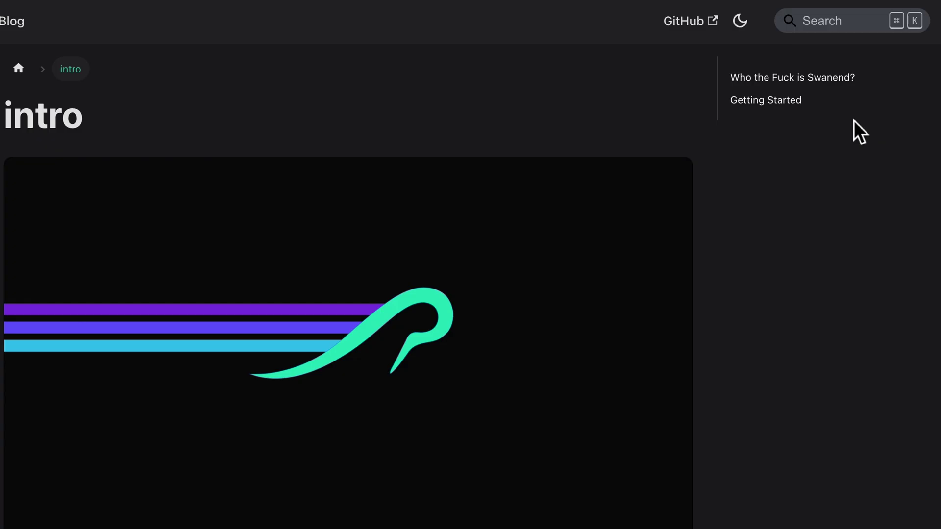
Step: Paste the docusaurus-search-local plugin registration into docusaurus.config.ts and recall npm run serve
key("super+k")
type("s")
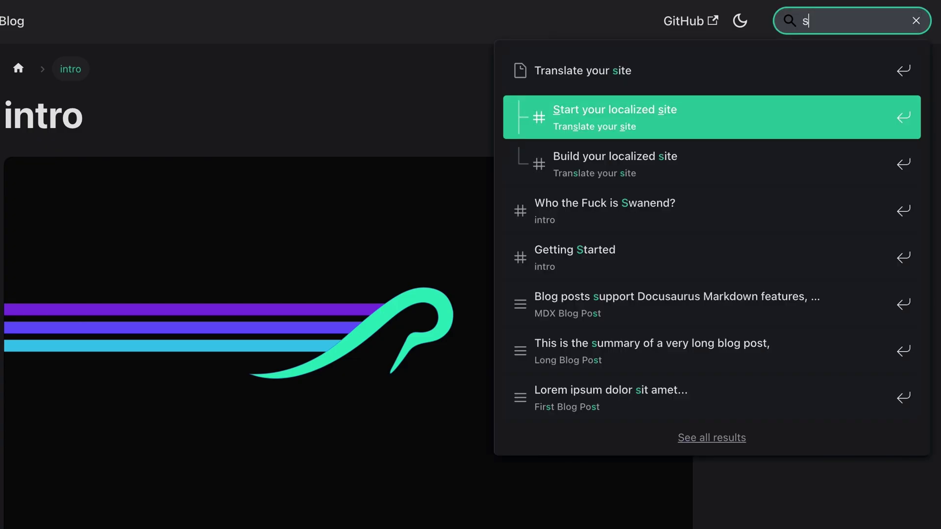
type("wa")
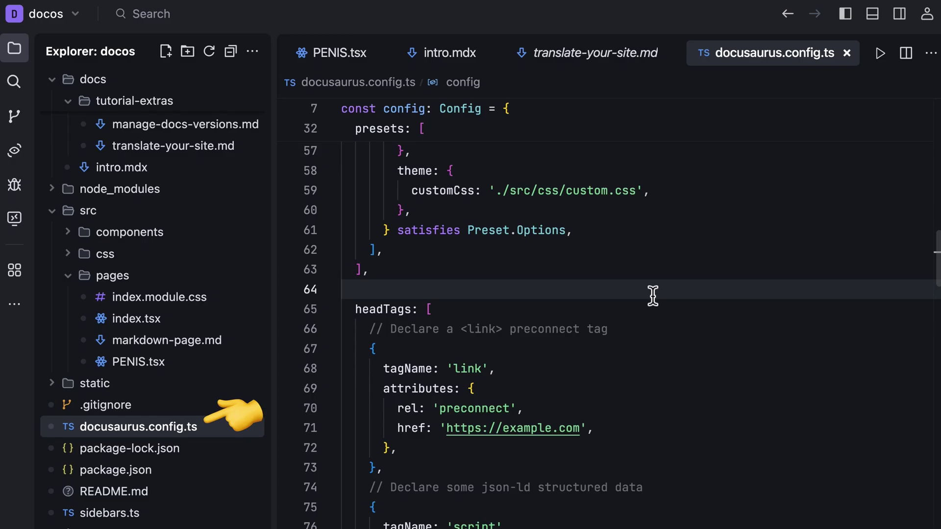
type("plugins: [     require.resolve(\"@easyops-cn/docusaurus-search-local\"),   ],")
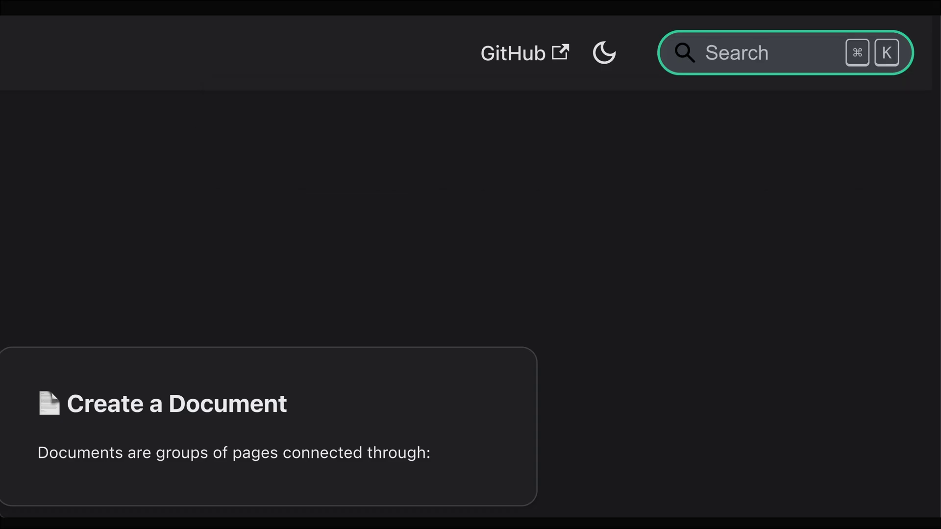
type("swdd")
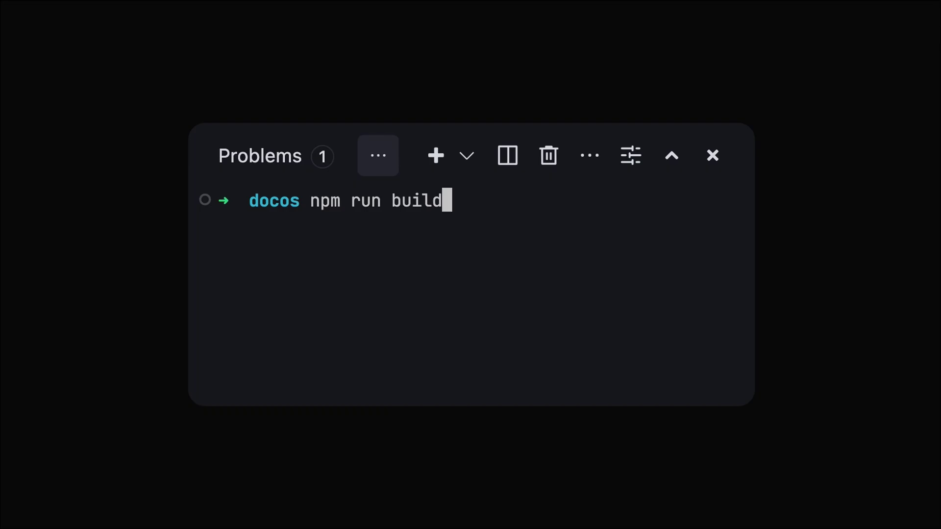
key("Up")
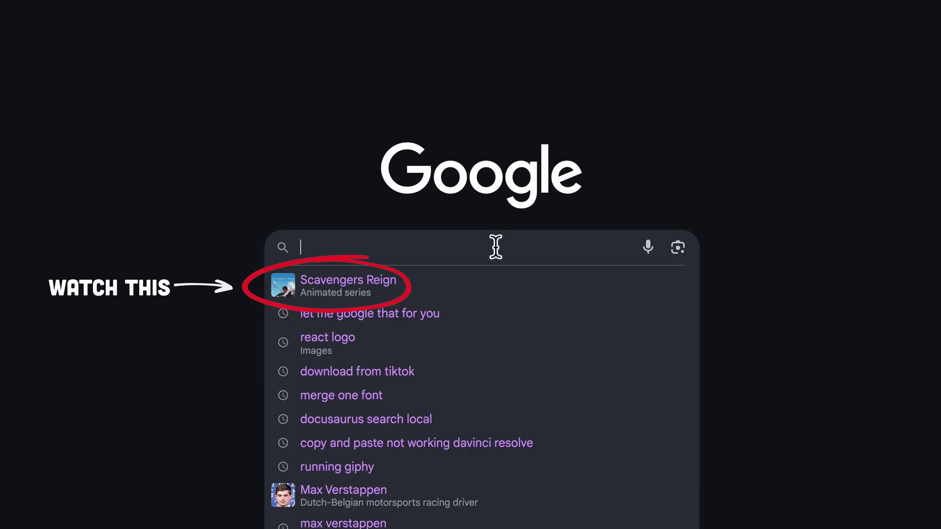
type("swanend")
Step: Run the Google search for 'swanend'
key("Return")
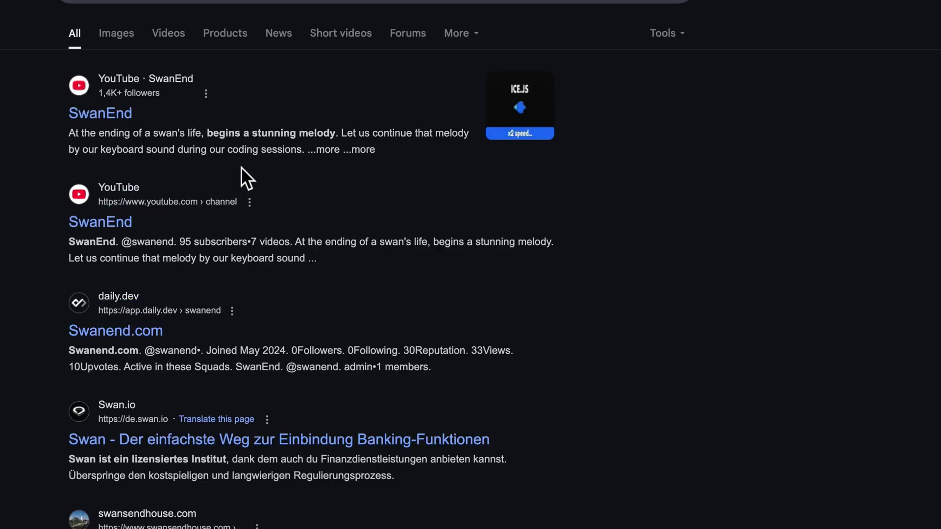